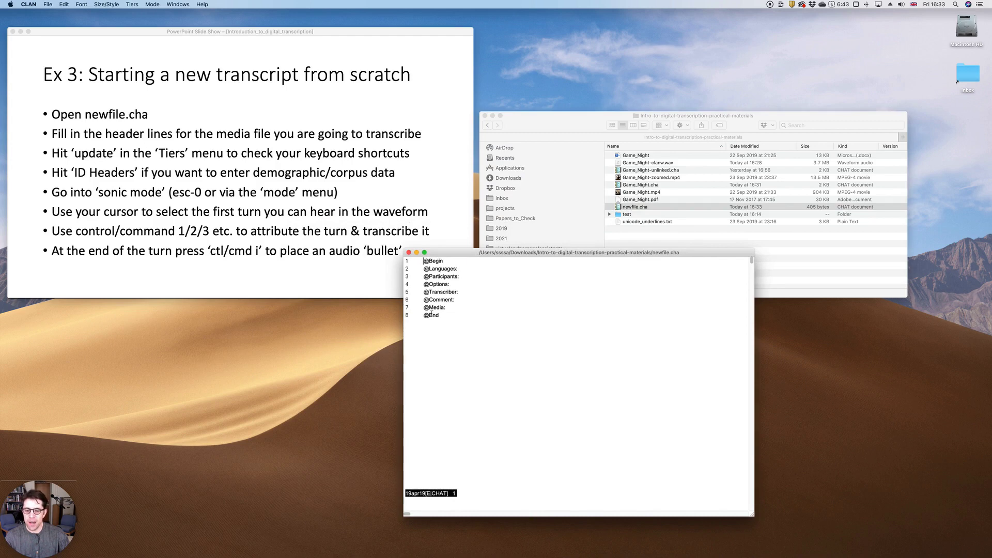
{"action": "left_click", "coordinate": [477, 270]}
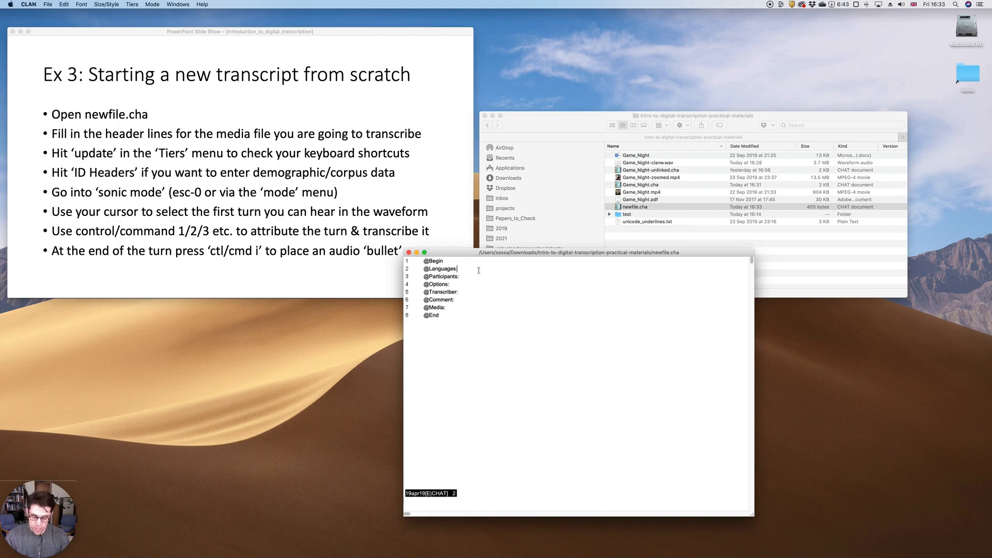
{"action": "key", "text": "Tab"}
{"action": "type", "text": "en"}
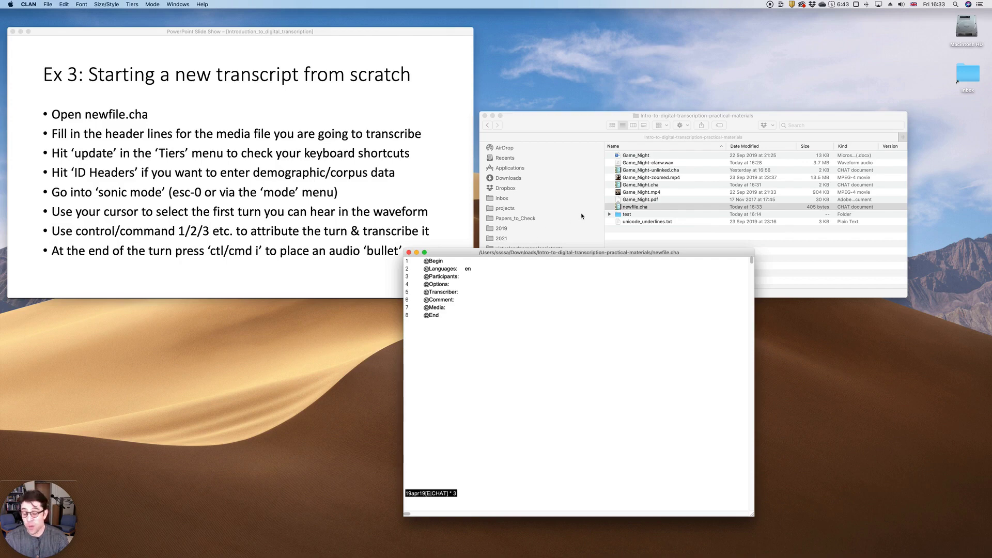
{"action": "double_click", "coordinate": [635, 184]}
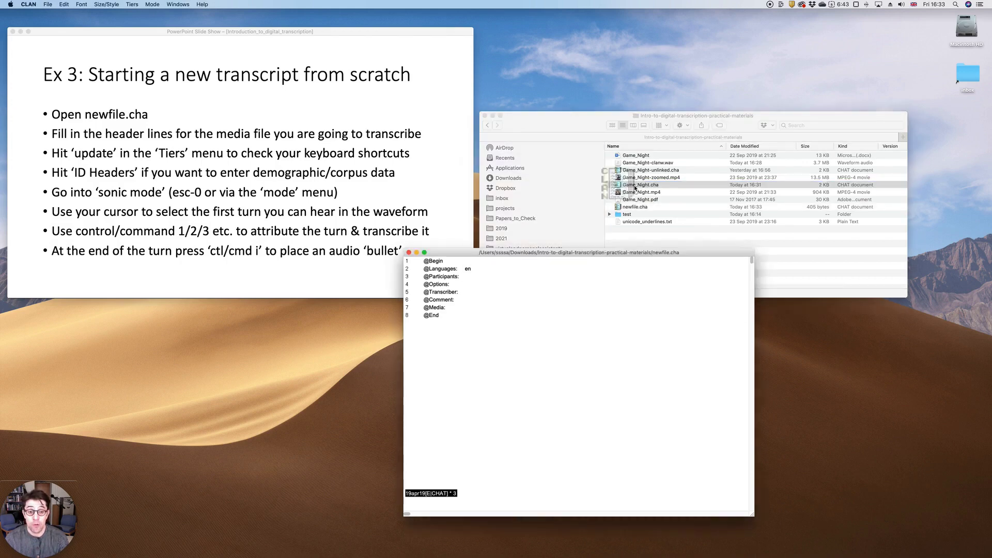
{"action": "left_click_drag", "start_coordinate": [604, 87], "coordinate": [755, 236]}
{"action": "left_click_drag", "start_coordinate": [605, 252], "coordinate": [465, 282]}
{"action": "left_click", "coordinate": [746, 257]}
{"action": "left_click_drag", "start_coordinate": [786, 253], "coordinate": [723, 249]}
{"action": "key", "text": "super+c"}
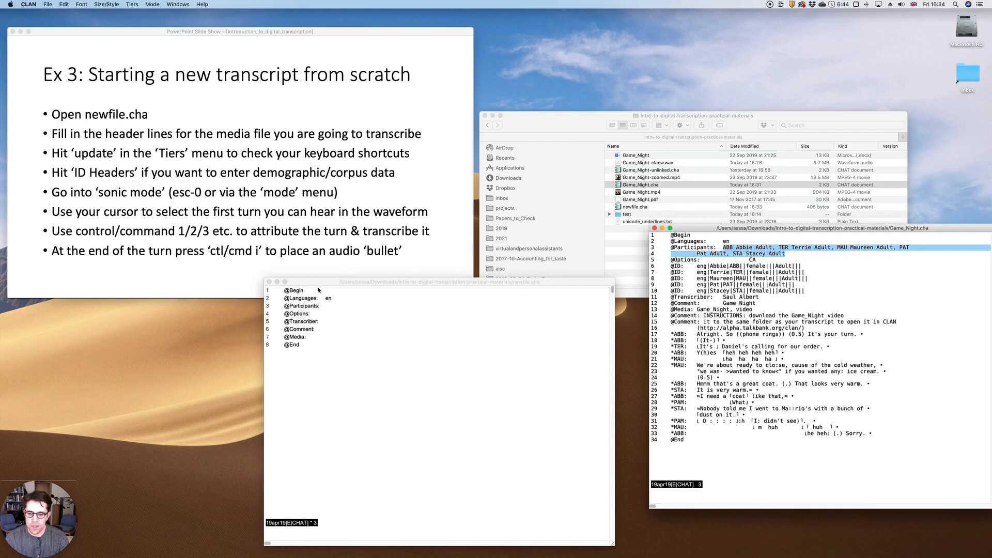
{"action": "left_click", "coordinate": [334, 306]}
{"action": "key", "text": "super+v"}
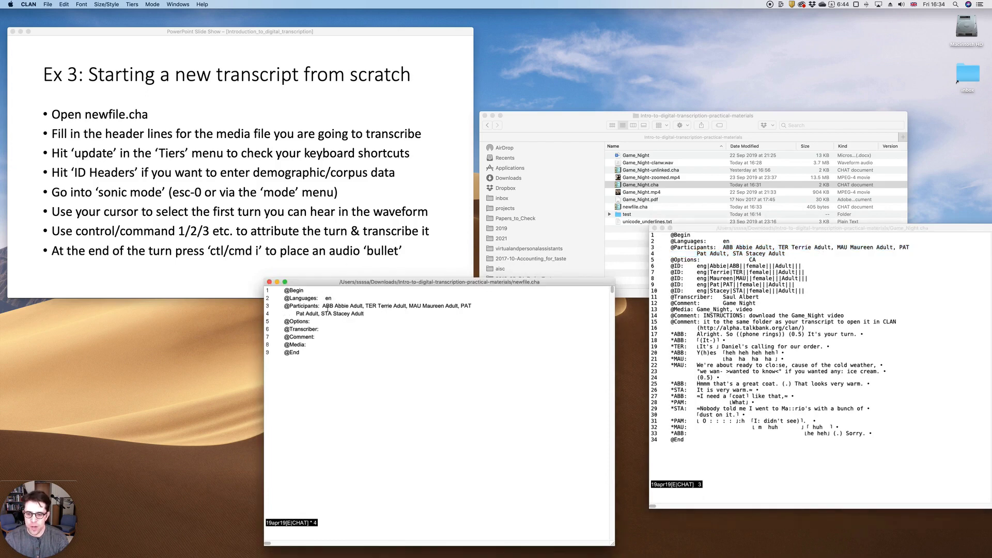
{"action": "left_click", "coordinate": [327, 308]}
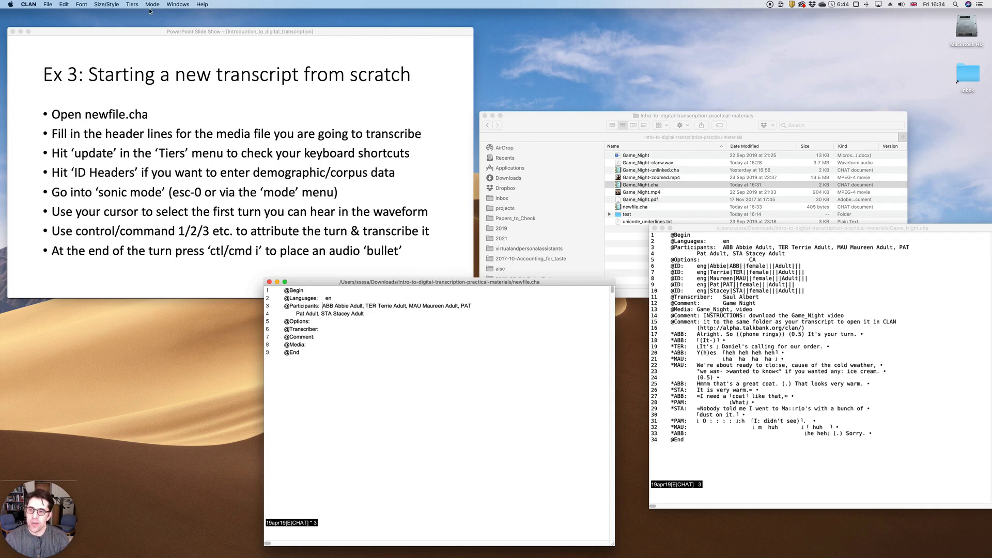
Update the speaker tiers from the participant list and check the keyboard shortcuts assigned to them
{"action": "left_click", "coordinate": [131, 4]}
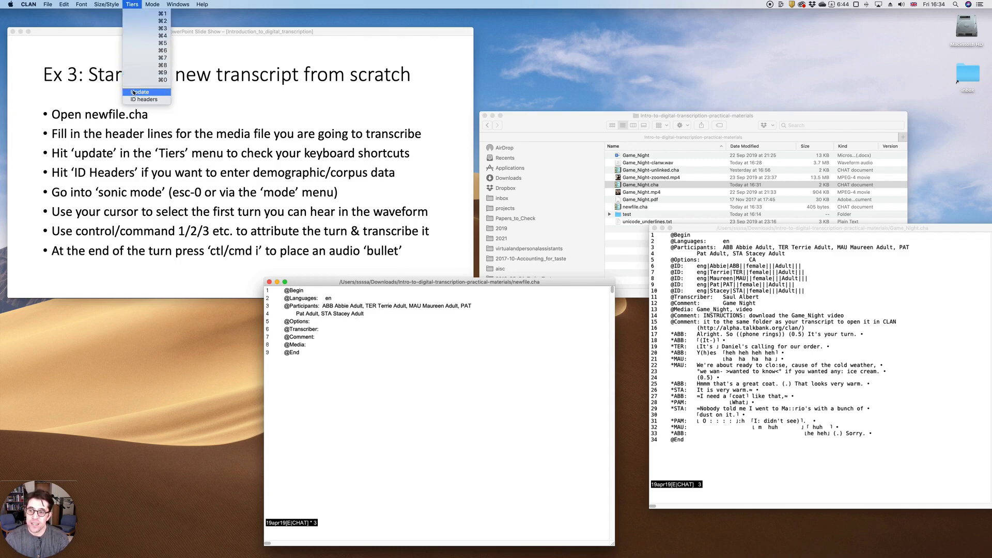
{"action": "left_click", "coordinate": [133, 4]}
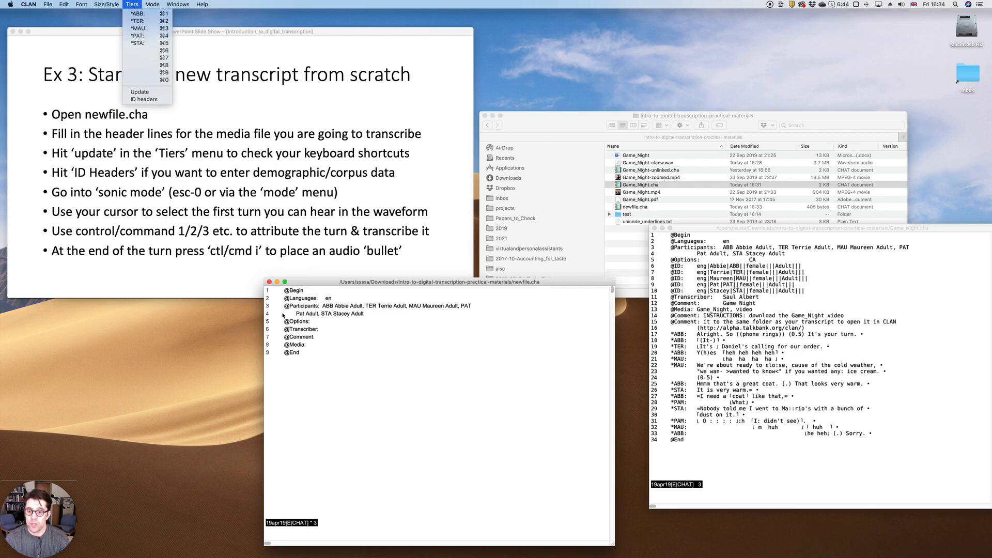
{"action": "left_click", "coordinate": [315, 347]}
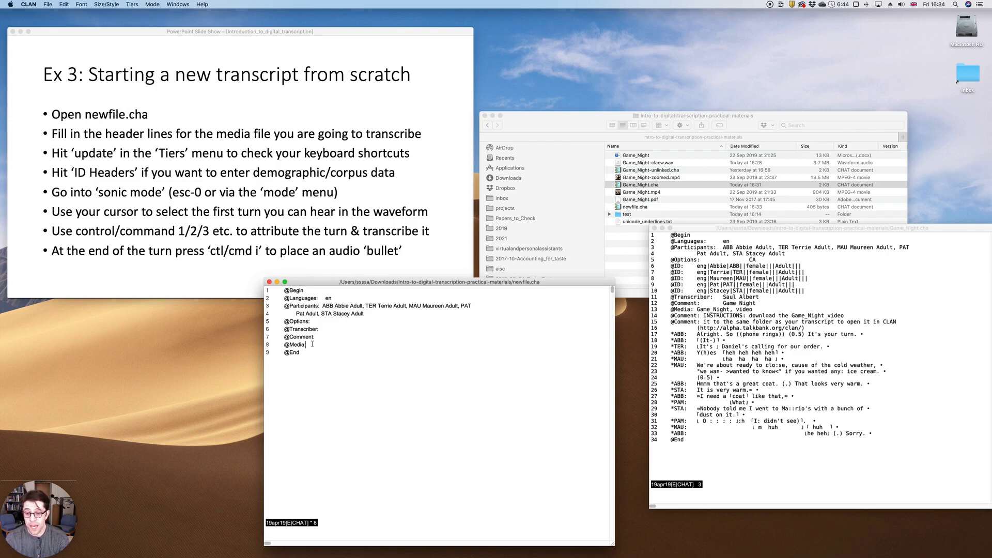
{"action": "key", "text": "Return"}
{"action": "key", "text": "Tab"}
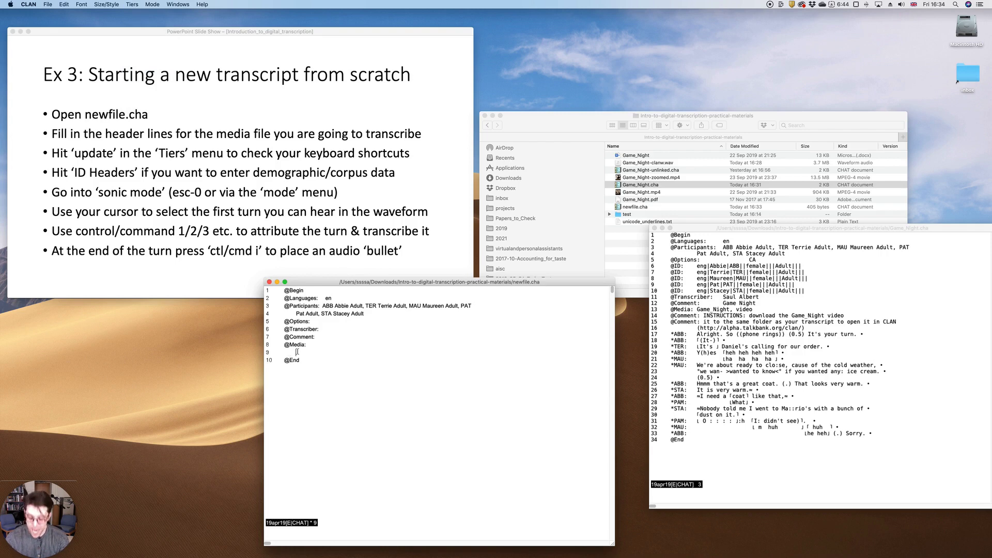
{"action": "key", "text": "super+1"}
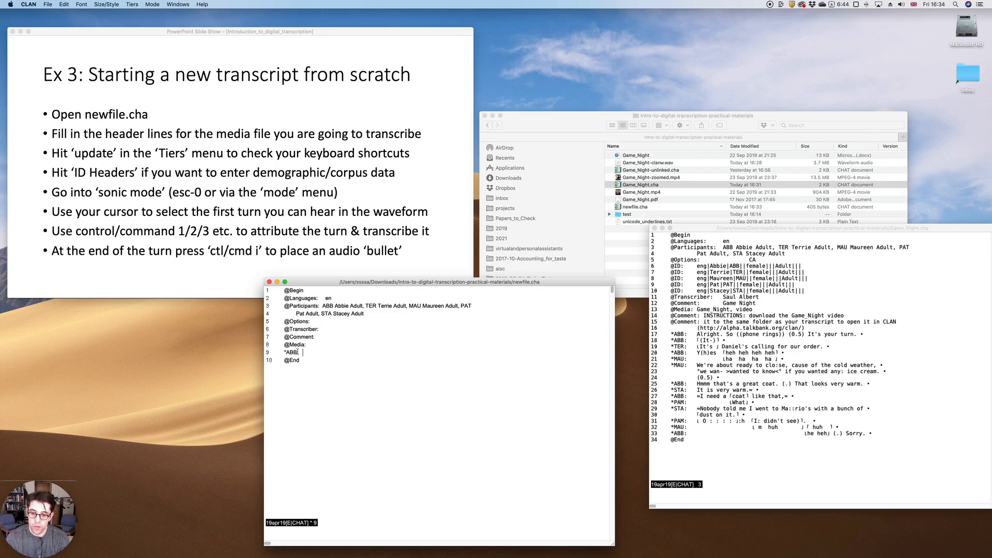
{"action": "key", "text": "super+2"}
{"action": "key", "text": "super+3"}
{"action": "key", "text": "super+2"}
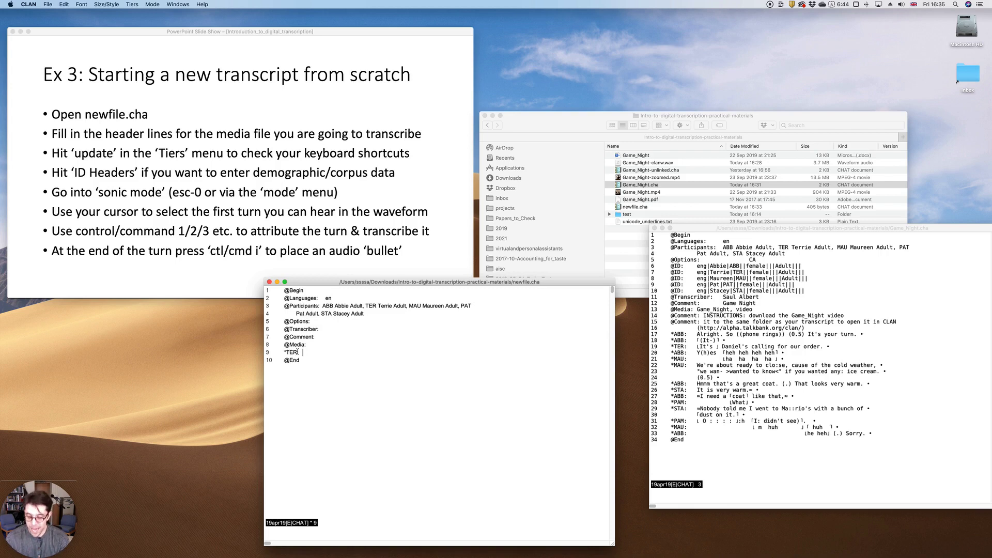
{"action": "key", "text": "BackSpace"}
{"action": "key", "text": "BackSpace"}
{"action": "key", "text": "BackSpace"}
{"action": "key", "text": "BackSpace"}
{"action": "key", "text": "BackSpace"}
{"action": "key", "text": "BackSpace"}
{"action": "key", "text": "BackSpace"}
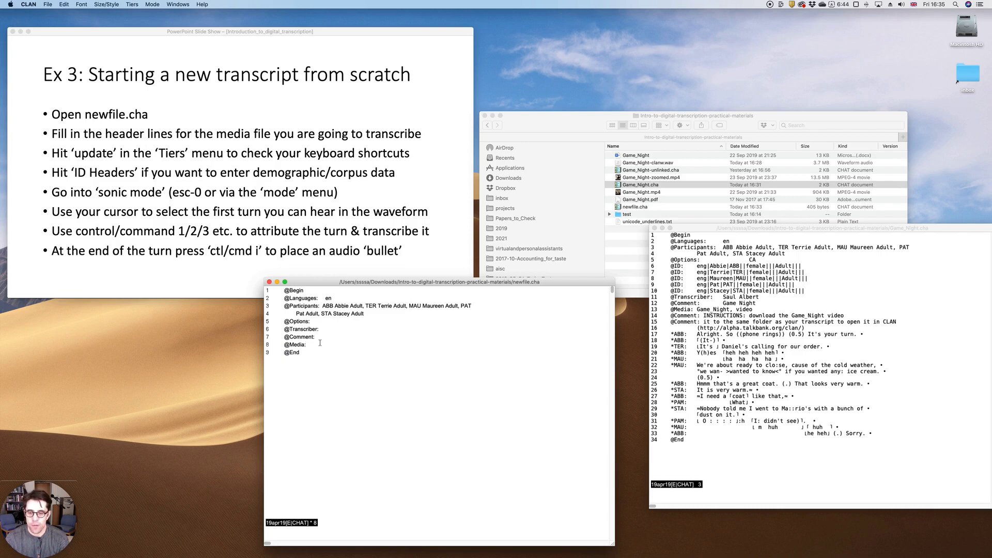
{"action": "left_click", "coordinate": [339, 323]}
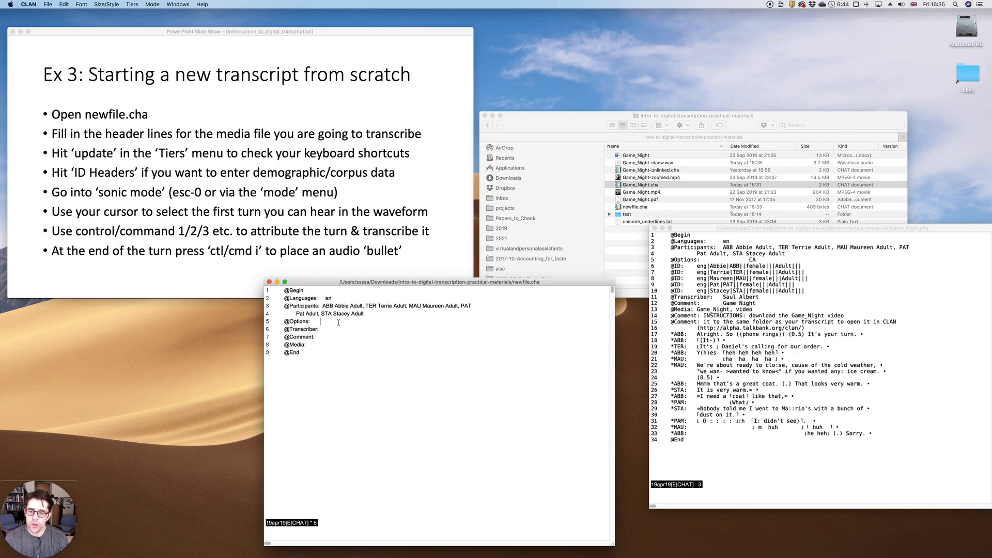
{"action": "type", "text": "CA"}
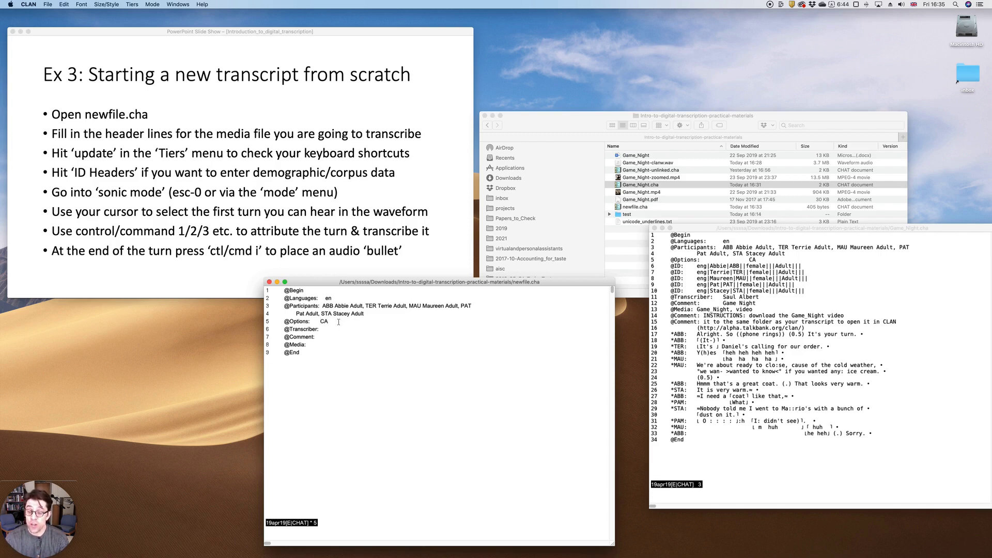
{"action": "key", "text": "super+s"}
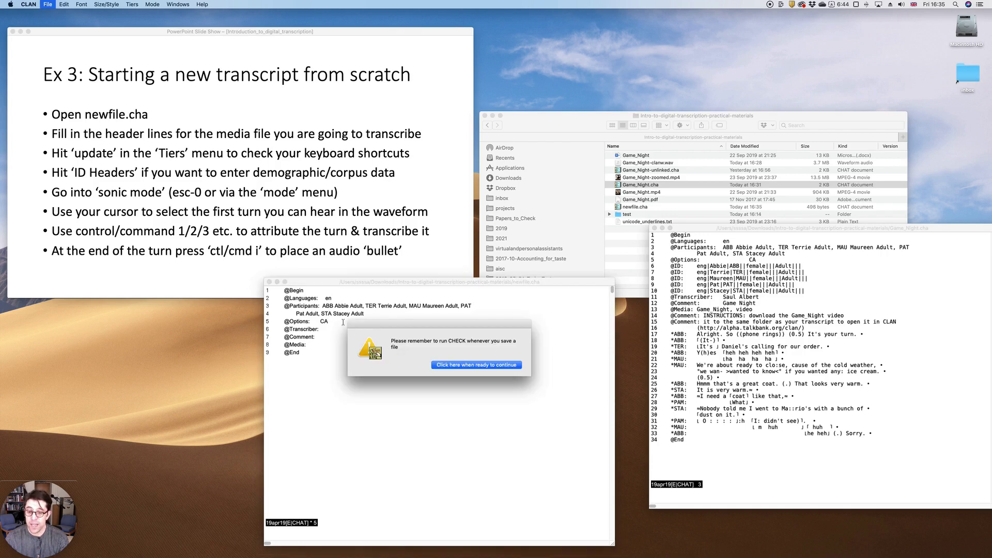
{"action": "key", "text": "Return"}
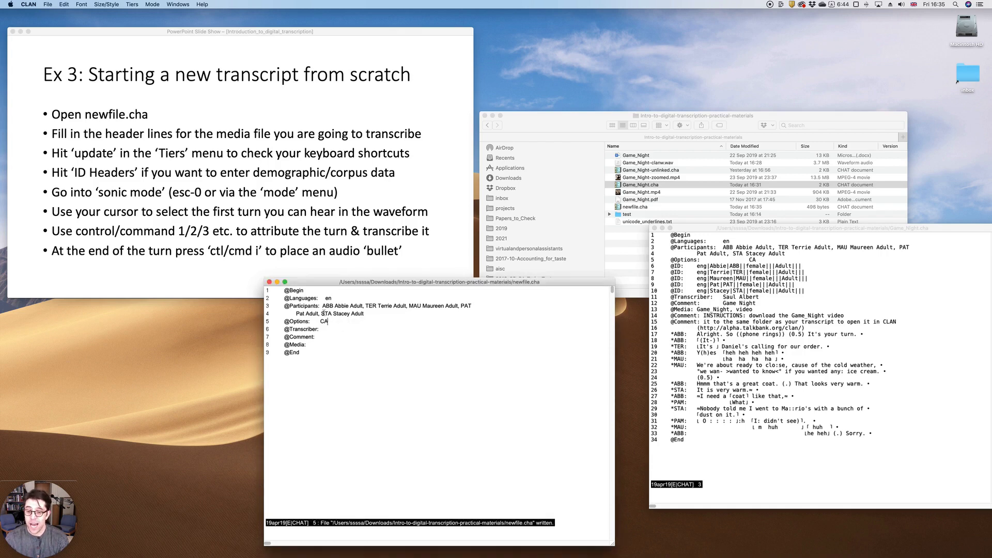
{"action": "left_click", "coordinate": [269, 281]}
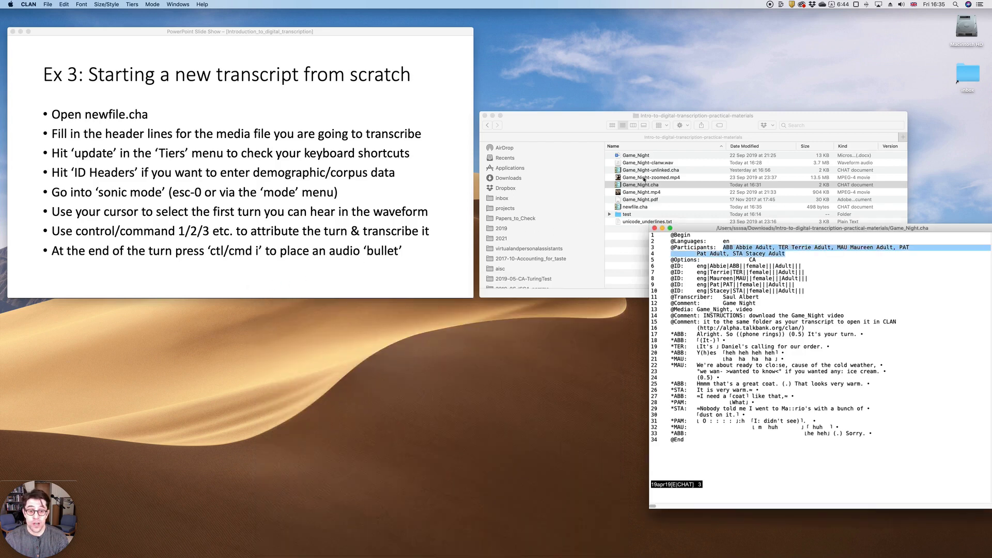
{"action": "double_click", "coordinate": [634, 207]}
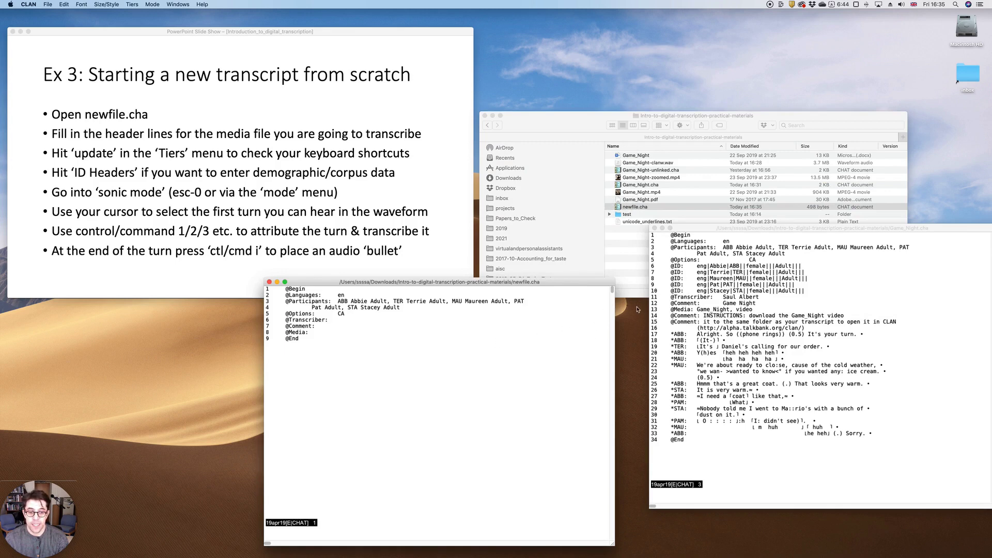
{"action": "left_click", "coordinate": [346, 320]}
{"action": "type", "text": "Saul"}
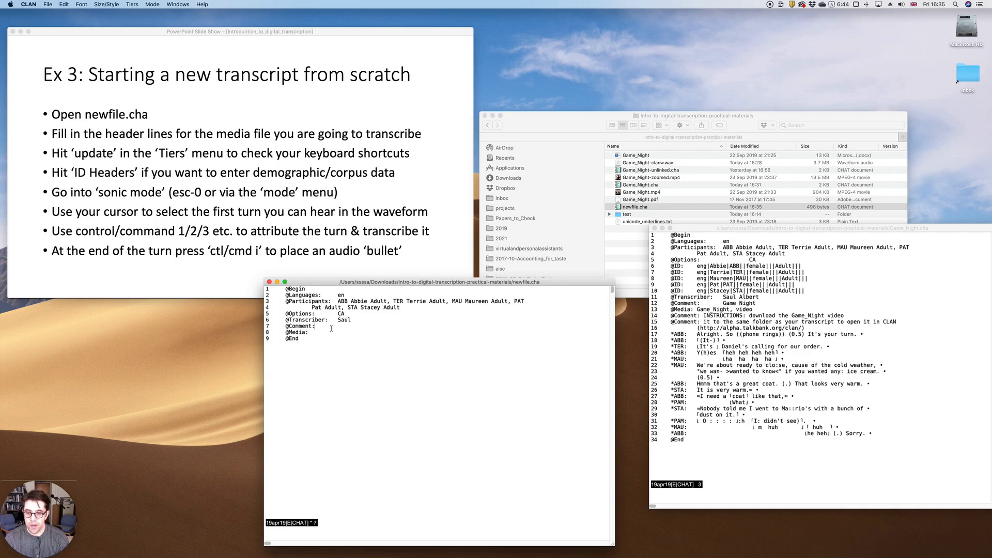
{"action": "type", "text": " anything"}
{"action": "type", "text": " G"}
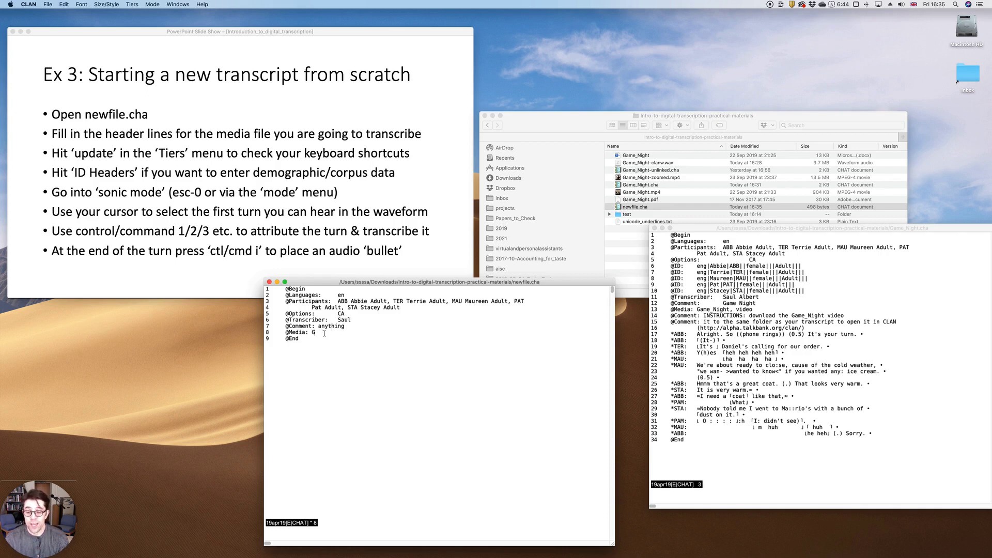
{"action": "type", "text": "ame Night"}
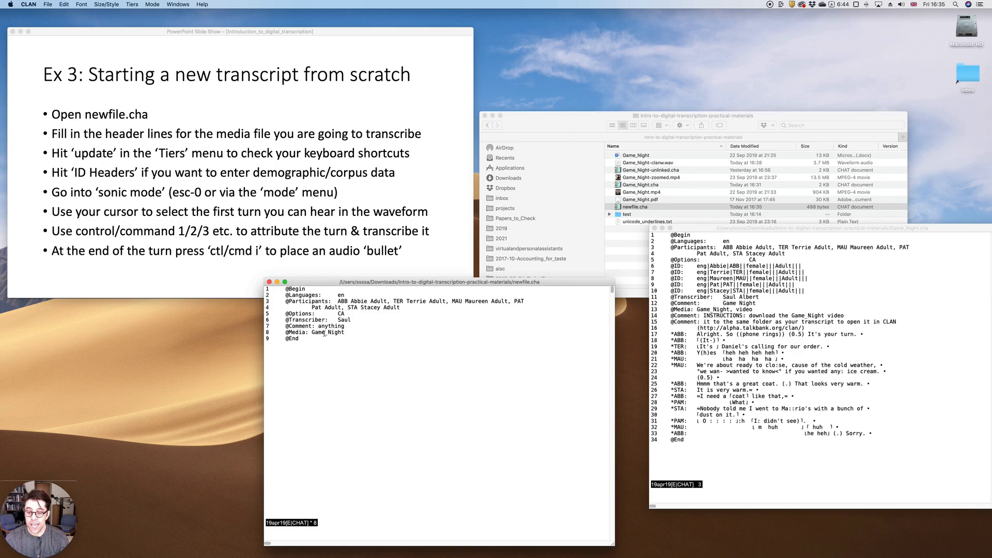
{"action": "type", "text": "video"}
{"action": "key", "text": "super+s"}
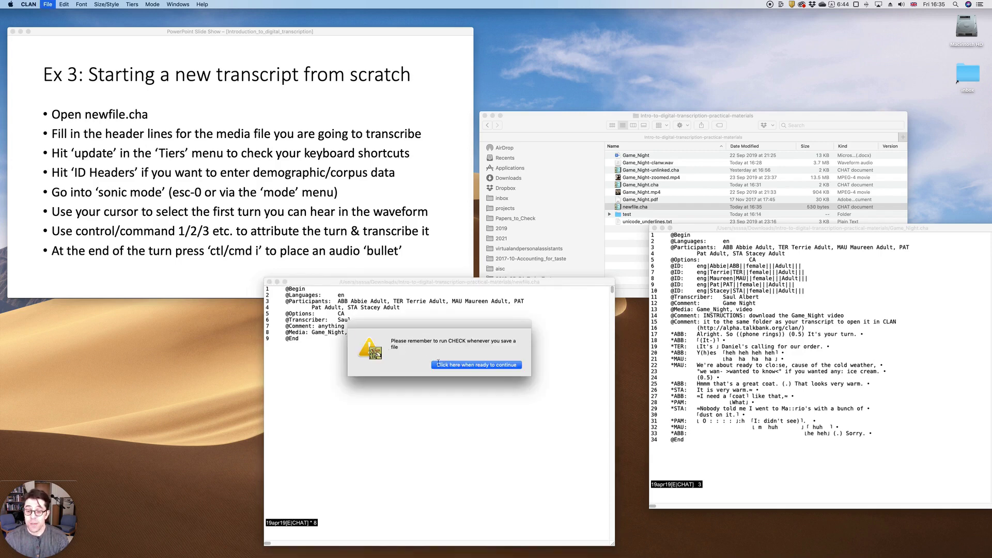
{"action": "left_click", "coordinate": [440, 364]}
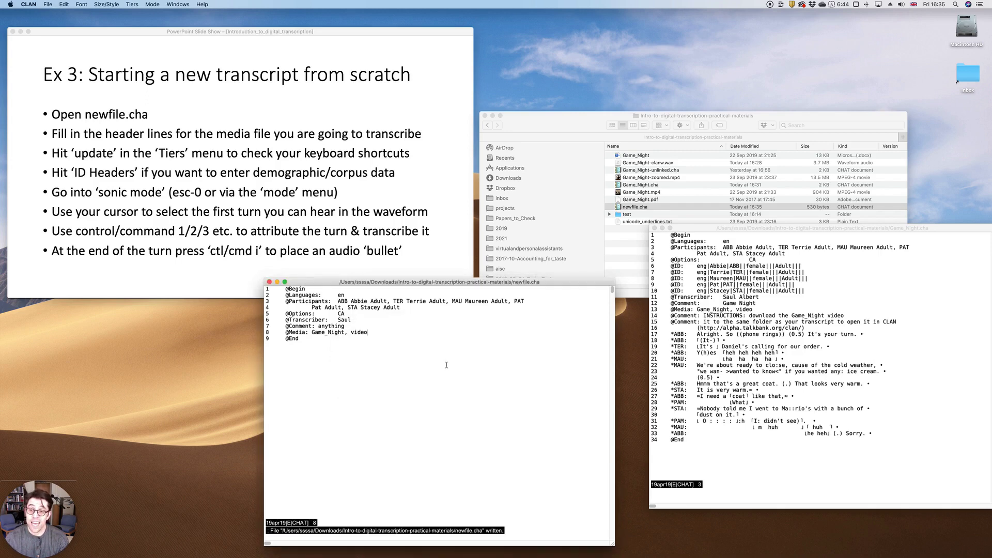
Turn on sonic mode and move the movie window up so the transcript and its waveform can be used beside it
{"action": "left_click", "coordinate": [152, 4]}
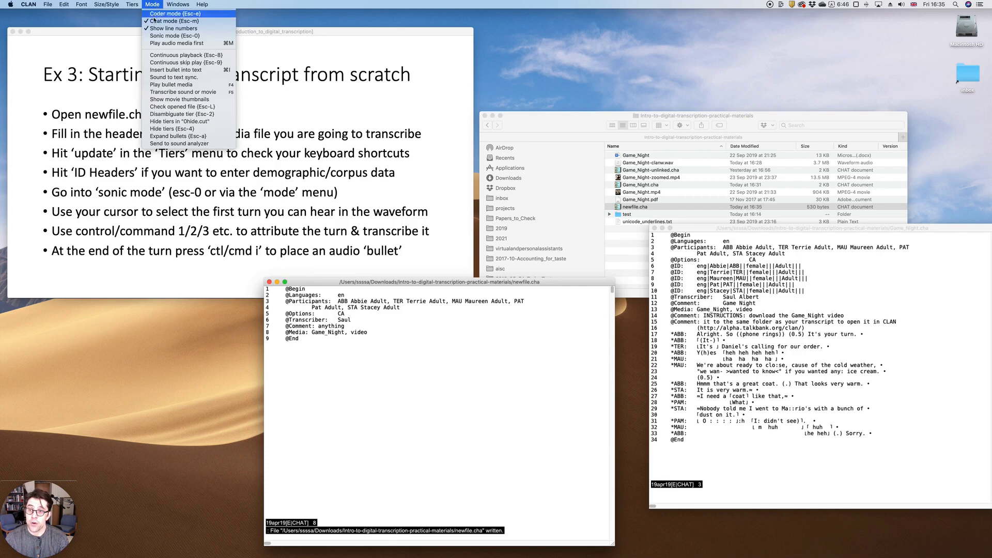
{"action": "left_click", "coordinate": [154, 37]}
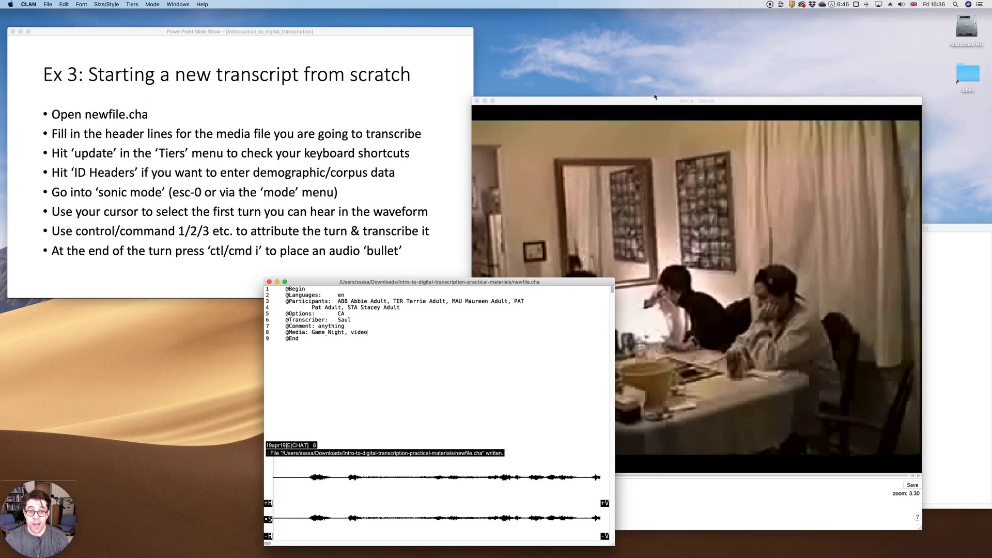
{"action": "left_click_drag", "start_coordinate": [654, 100], "coordinate": [665, 30]}
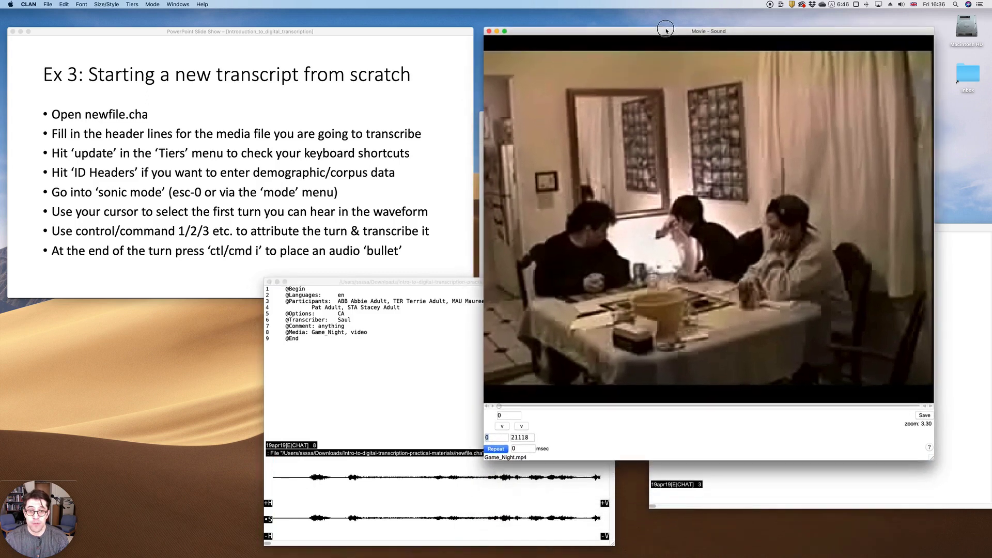
{"action": "left_click", "coordinate": [395, 282]}
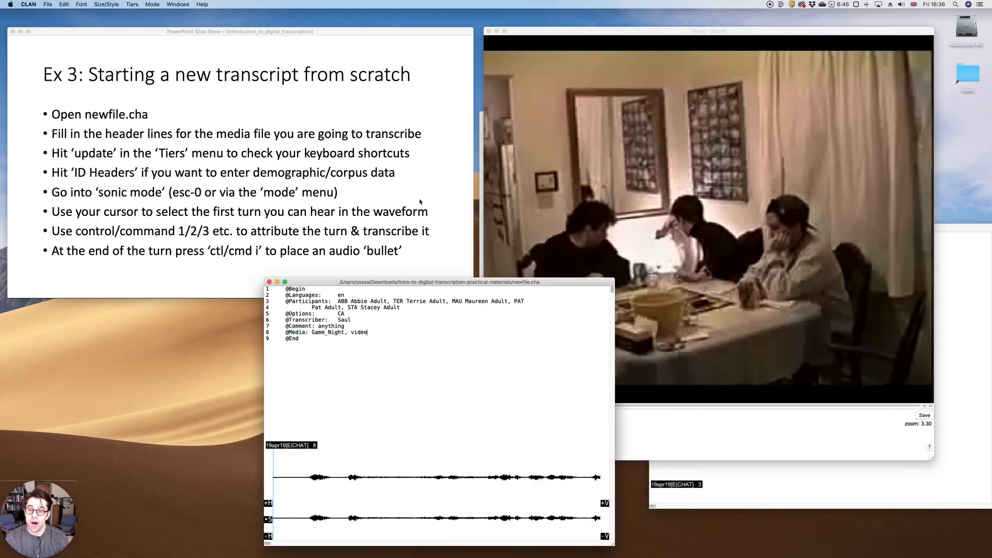
Bring the Movie - Sound window to the front and return to the newfile.cha transcript
{"action": "left_click", "coordinate": [177, 4]}
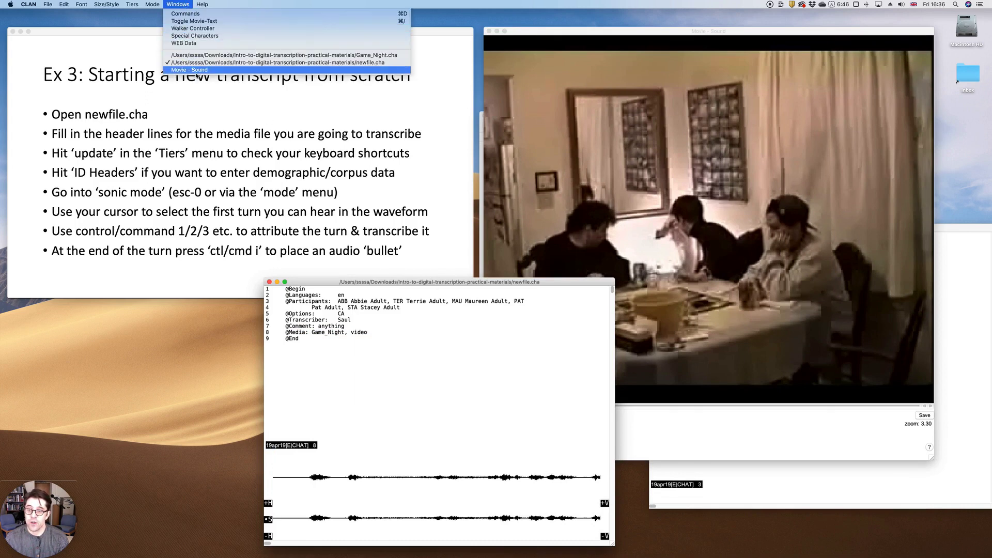
{"action": "left_click", "coordinate": [199, 70]}
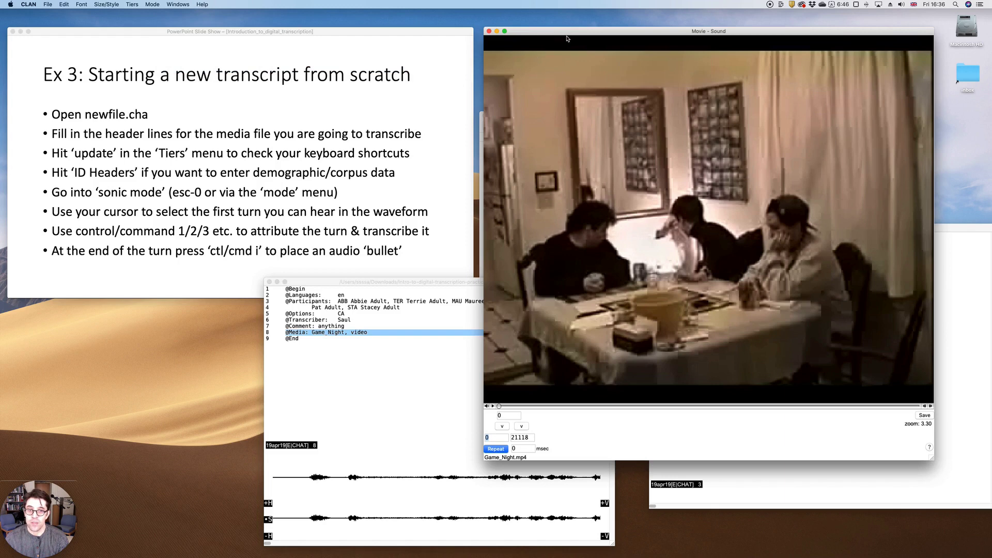
{"action": "left_click", "coordinate": [376, 287]}
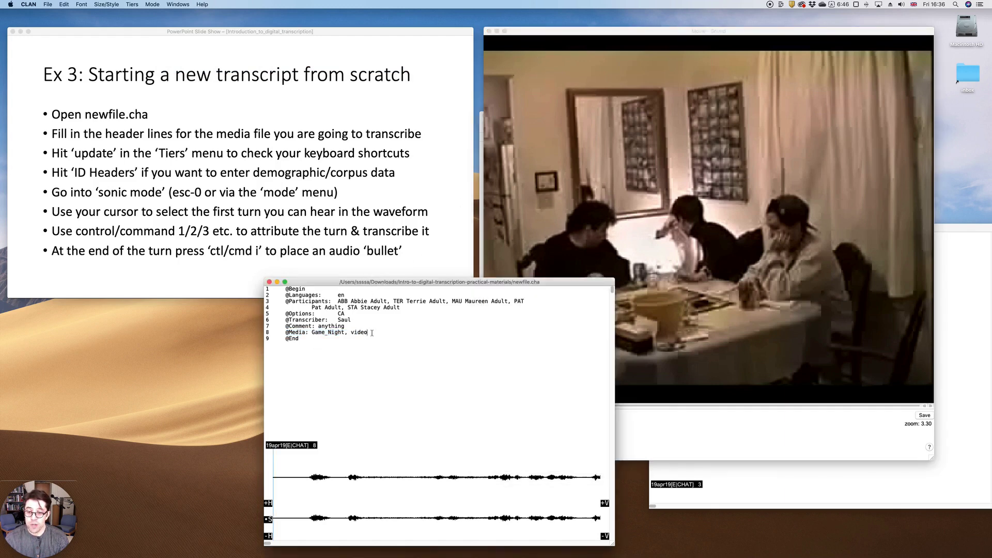
{"action": "key", "text": "Return"}
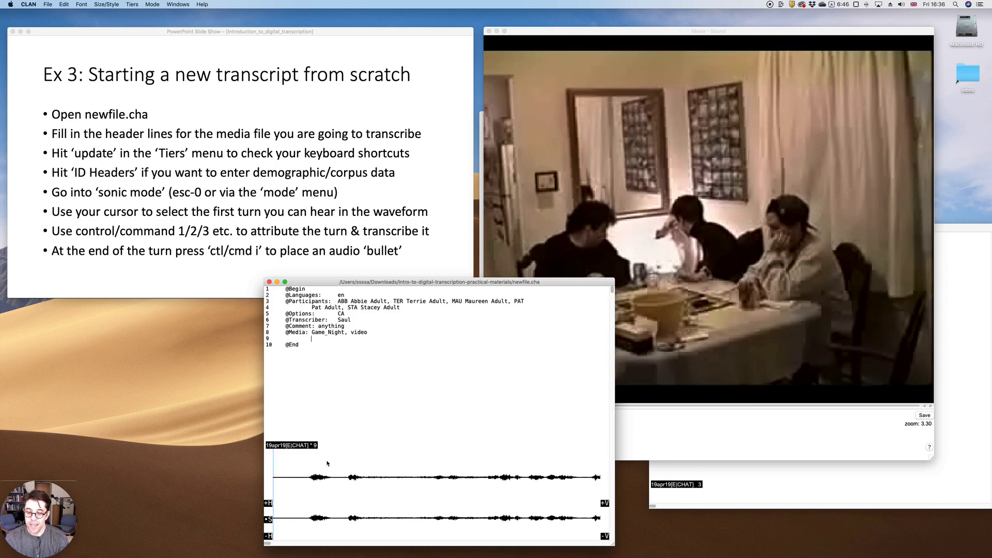
{"action": "left_click_drag", "start_coordinate": [308, 476], "coordinate": [485, 474]}
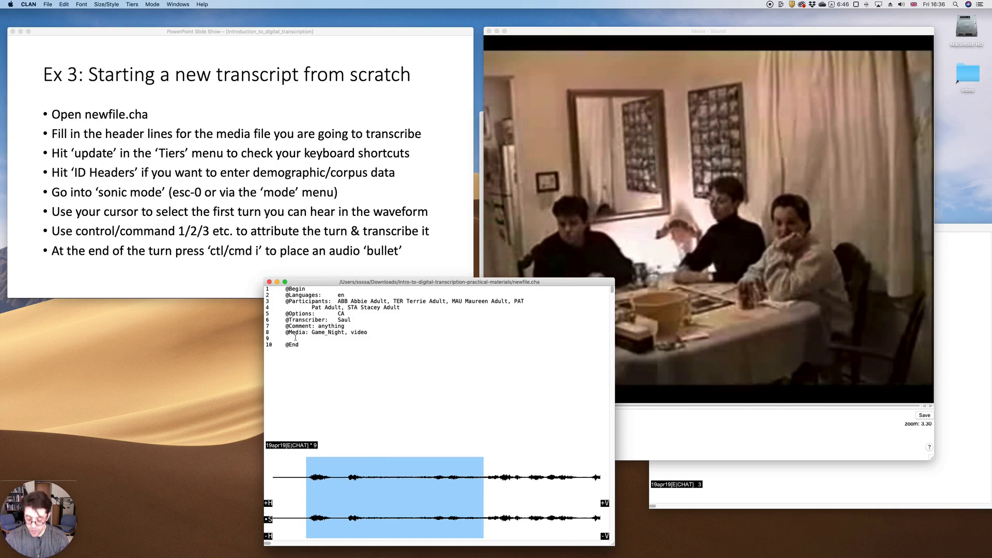
{"action": "key", "text": "super+1"}
{"action": "type", "text": "Alright so"}
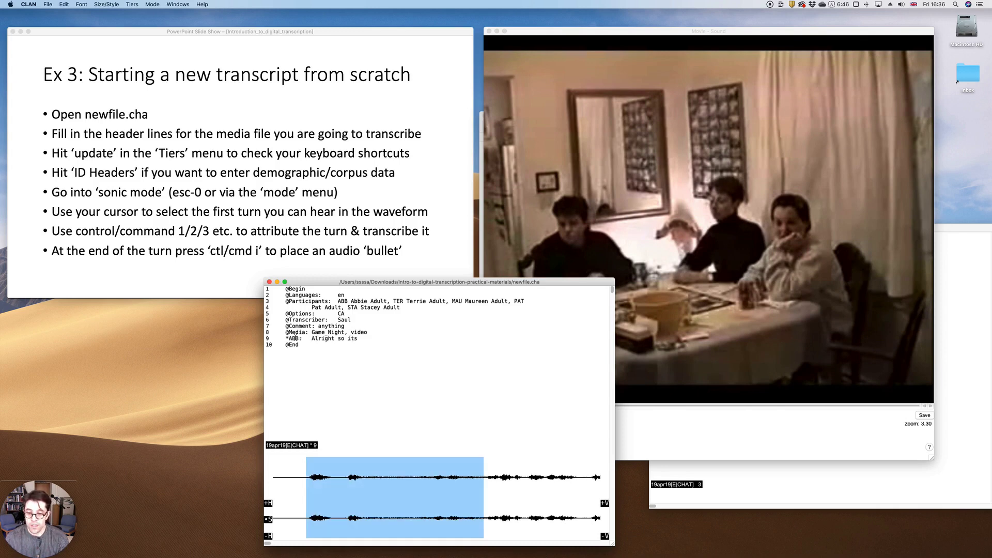
{"action": "type", "text": " it's your turn"}
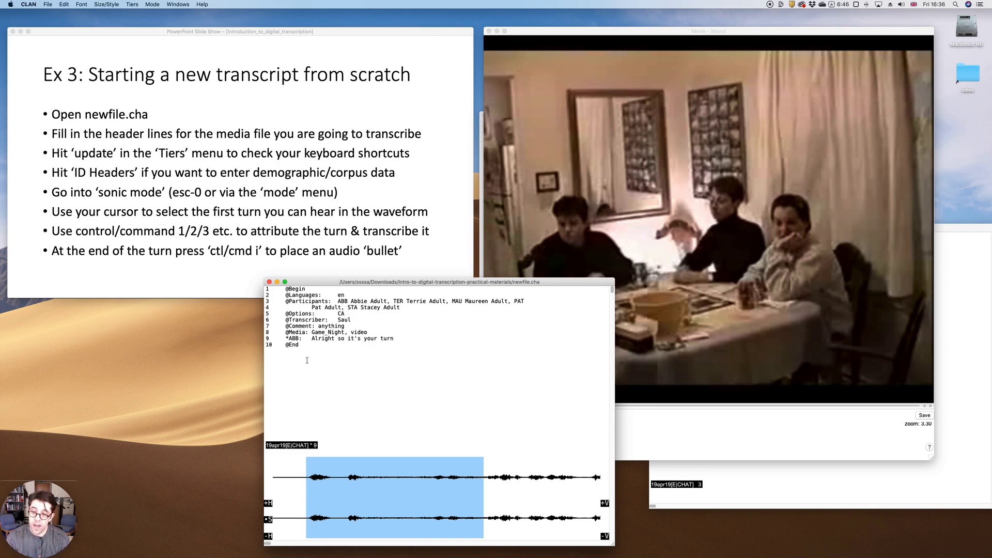
Place an audio bullet at the end of speaker ABB's turn to link it to the selected waveform section
{"action": "key", "text": "super+i"}
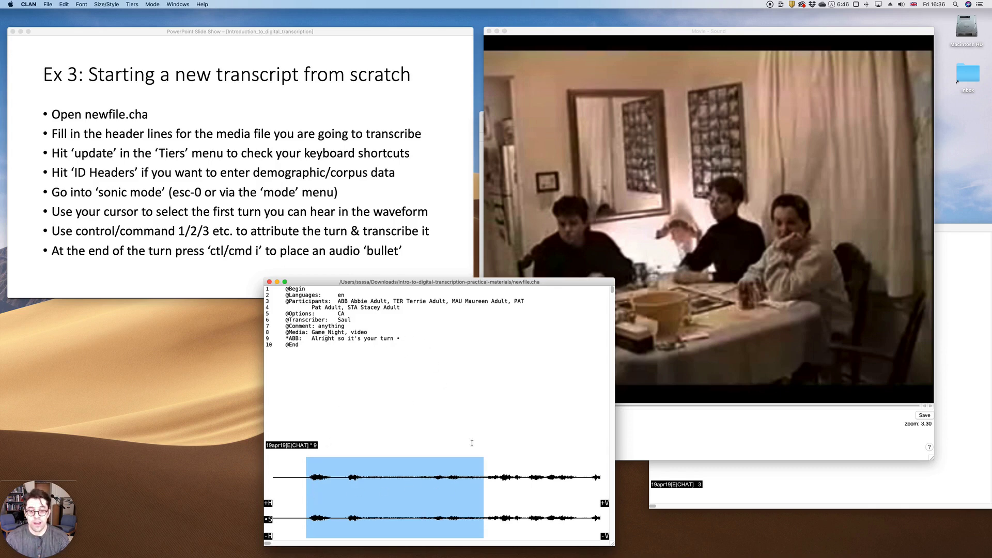
Transcribe the next waveform turn for speaker TER as "It's", the caller's name in possessive form and "calling for our order", ending with an audio bullet
{"action": "left_click_drag", "start_coordinate": [485, 483], "coordinate": [590, 486]}
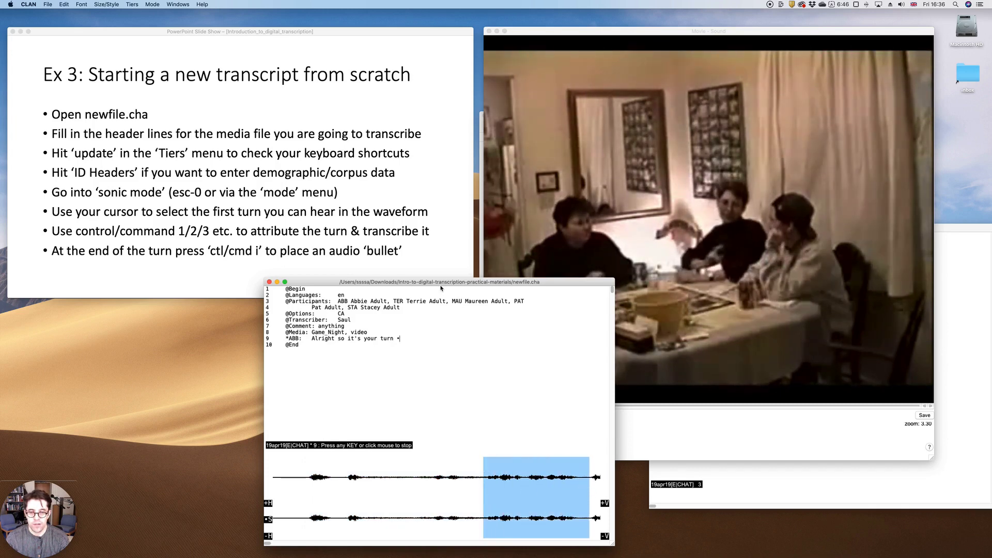
{"action": "left_click", "coordinate": [407, 341]}
{"action": "key", "text": "Return"}
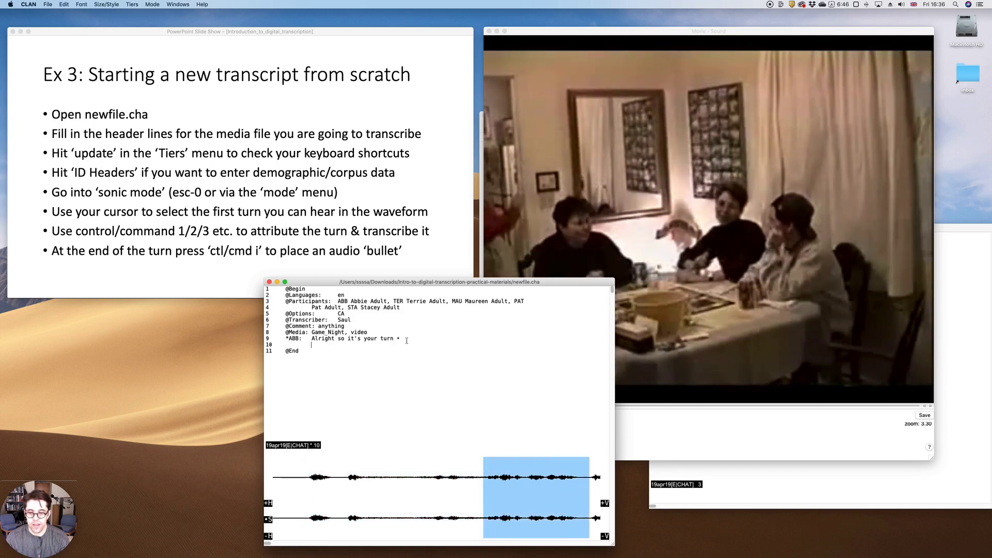
{"action": "key", "text": "super+2"}
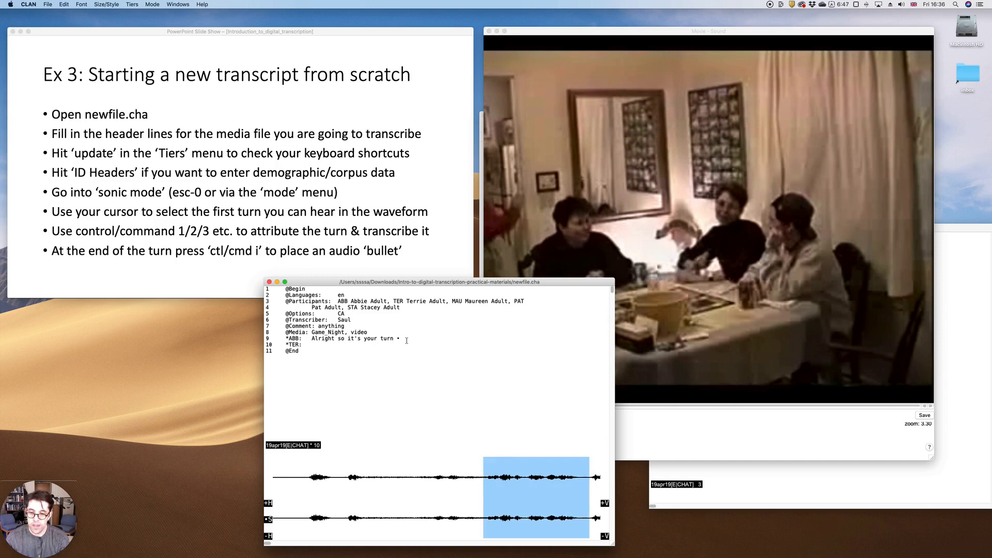
{"action": "type", "text": "It's"}
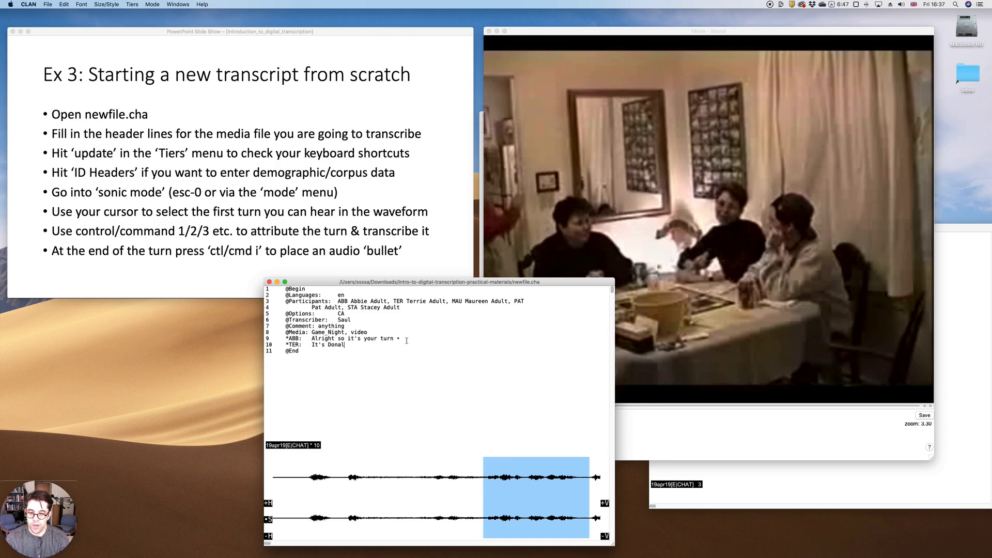
{"action": "type", "text": "Donald's calling for our order"}
{"action": "key", "text": "super+i"}
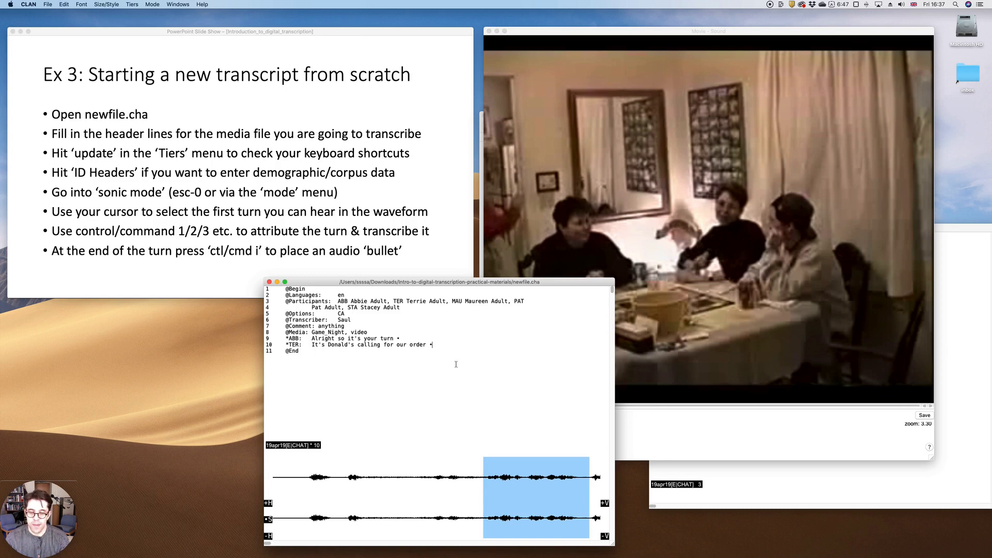